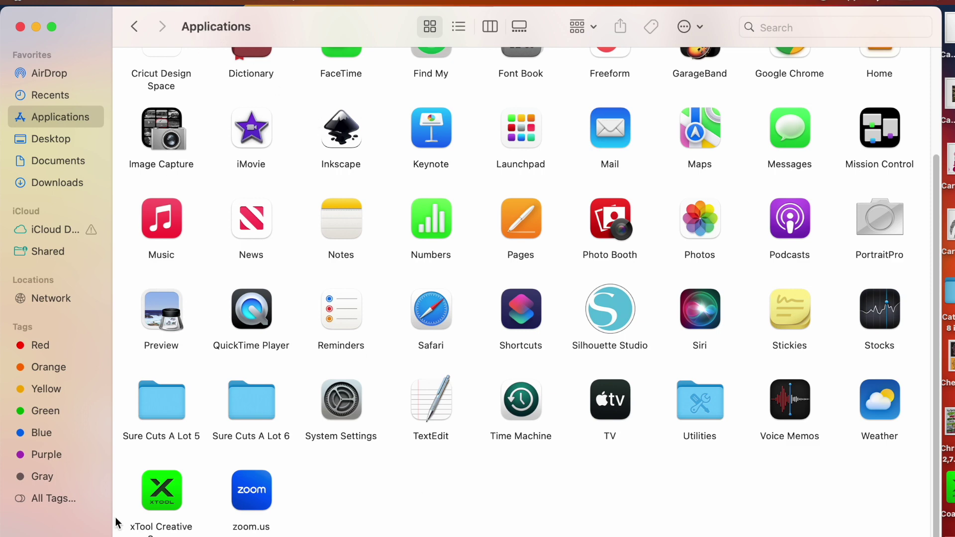
# Launch xTool Creative Space, dismiss the software update notice, and bring up the image import dialog
pyautogui.doubleClick(167, 488)
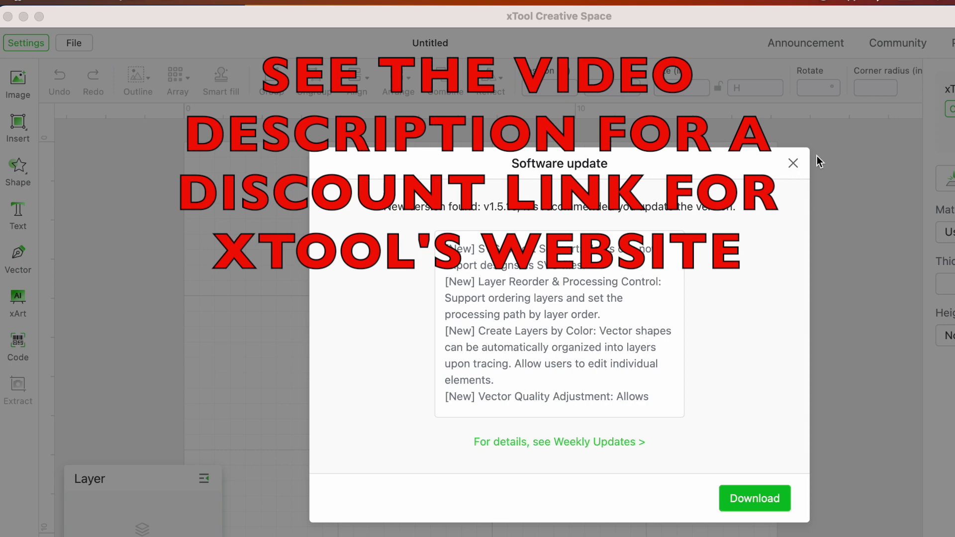
pyautogui.click(792, 163)
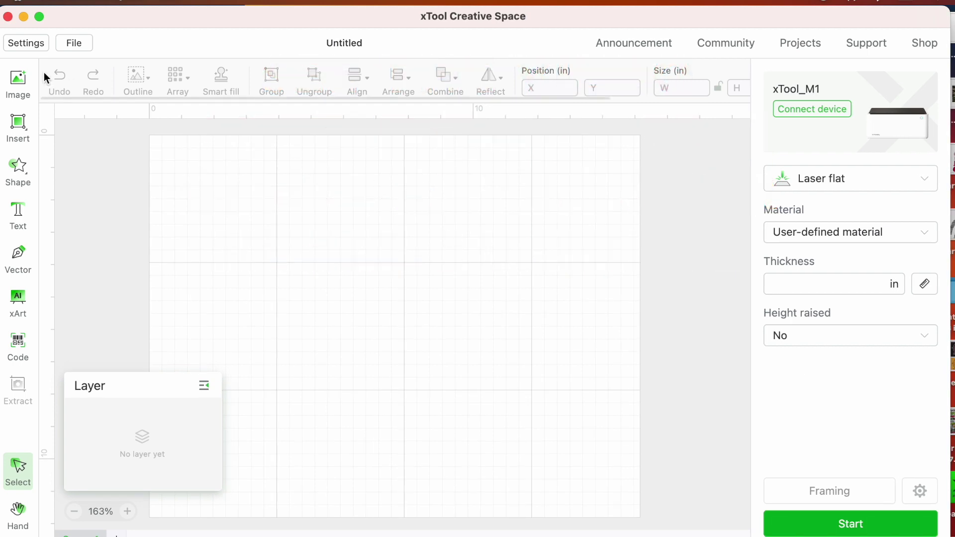
pyautogui.click(18, 84)
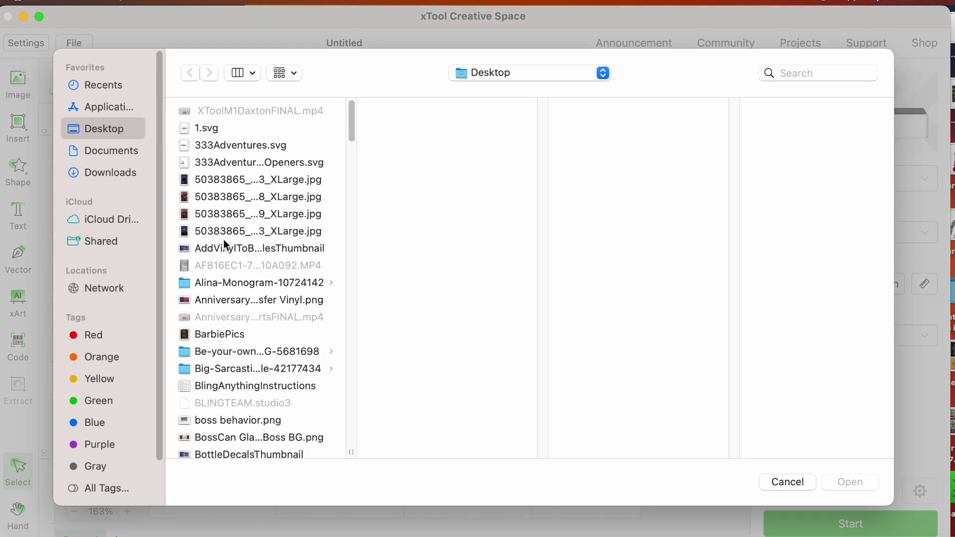
# Import BusinessCardGiraffeFINAL.svg from the Desktop onto the canvas
pyautogui.scroll(-5, 223, 240)
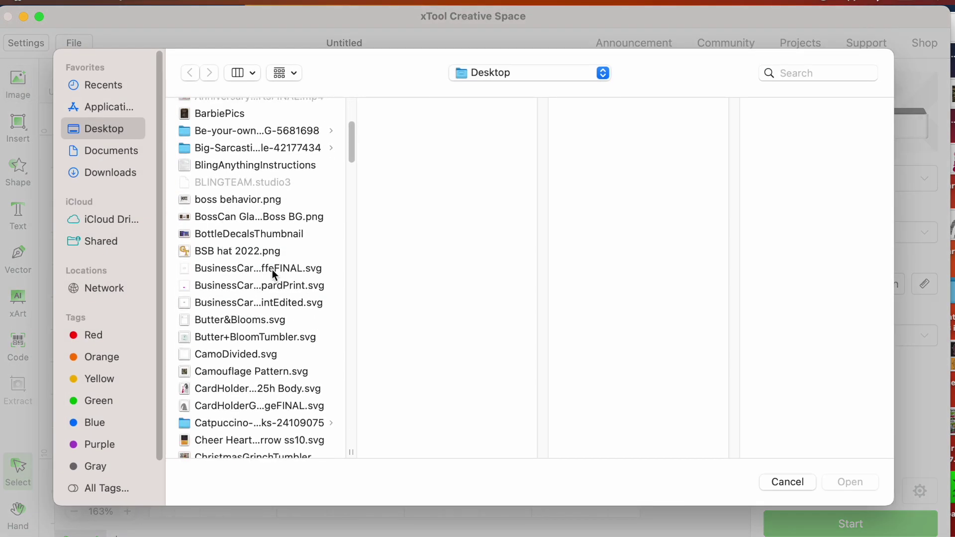
pyautogui.click(273, 269)
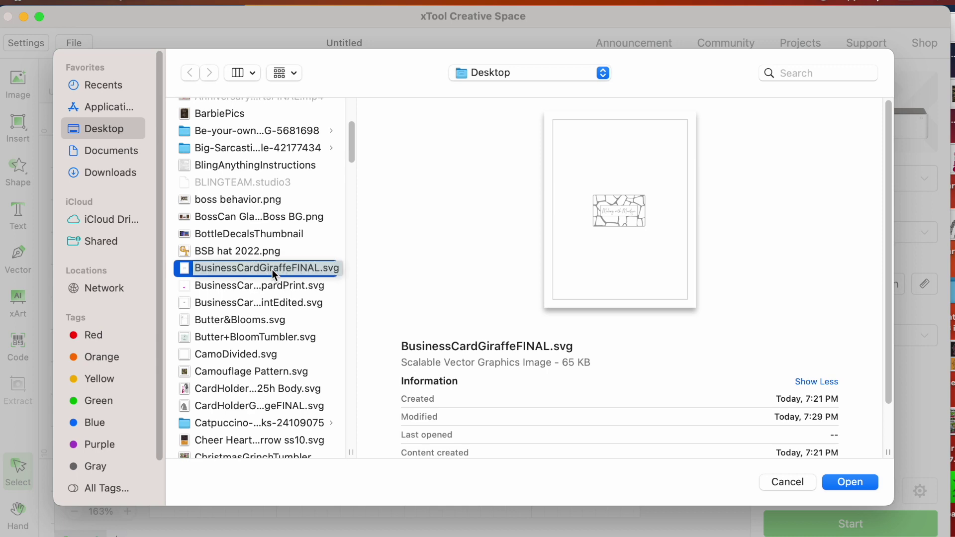
pyautogui.click(850, 482)
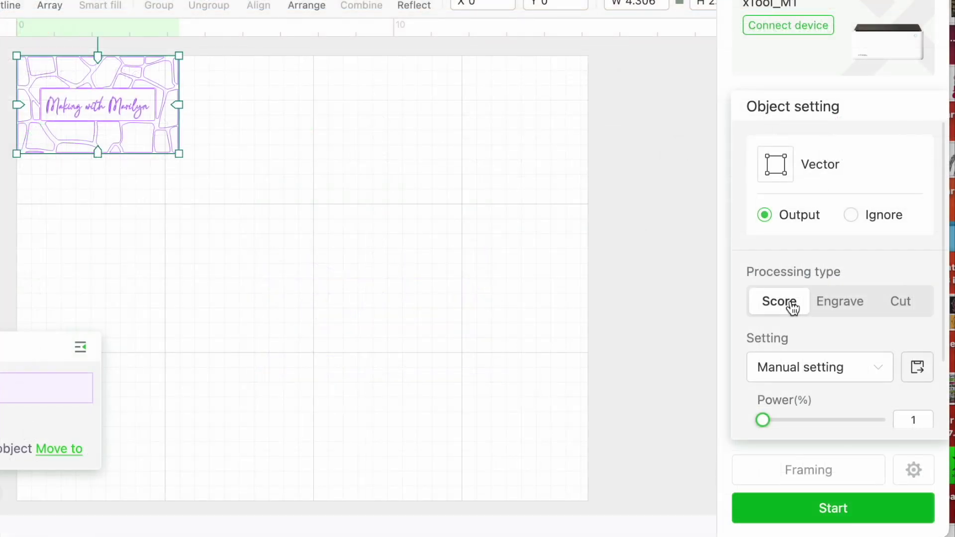
# Change the giraffe design's processing type from Score to Engrave
pyautogui.click(844, 310)
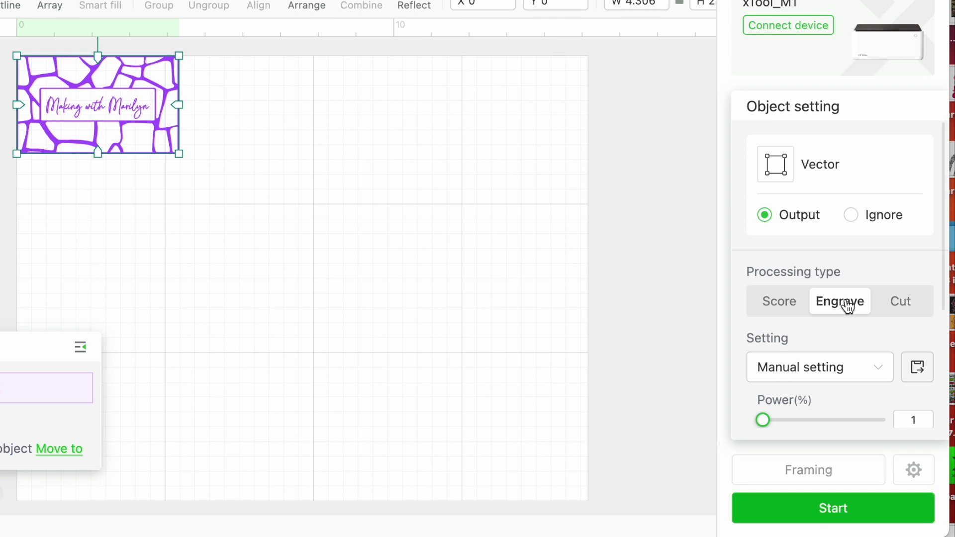
# Keep Laser flat mode and choose Metal Card material at 0.008 in thickness
pyautogui.click(220, 252)
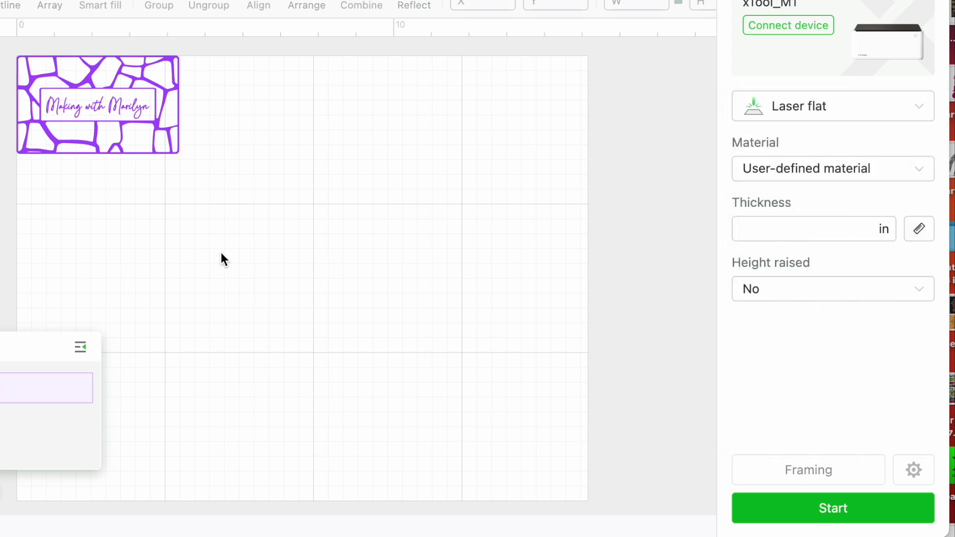
pyautogui.click(884, 114)
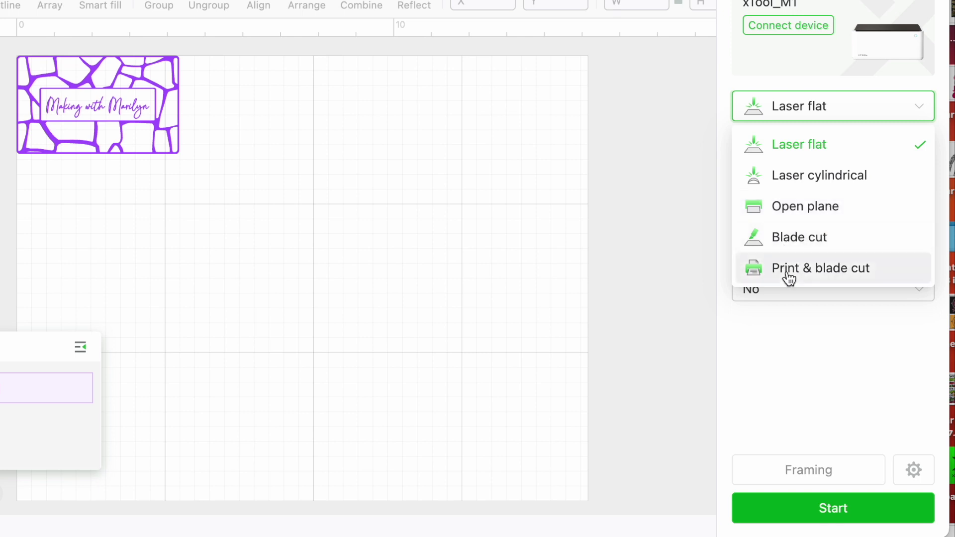
pyautogui.click(812, 144)
pyautogui.click(835, 171)
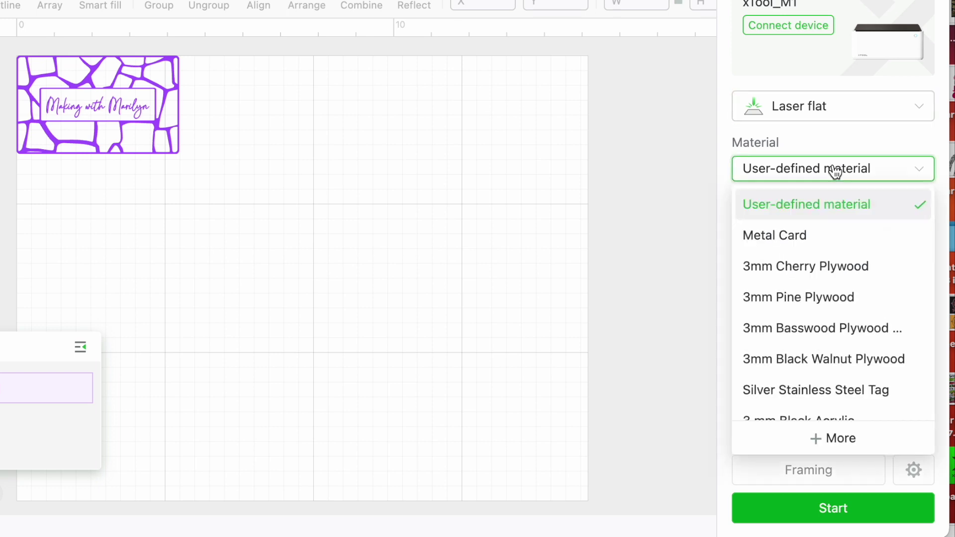
pyautogui.click(771, 240)
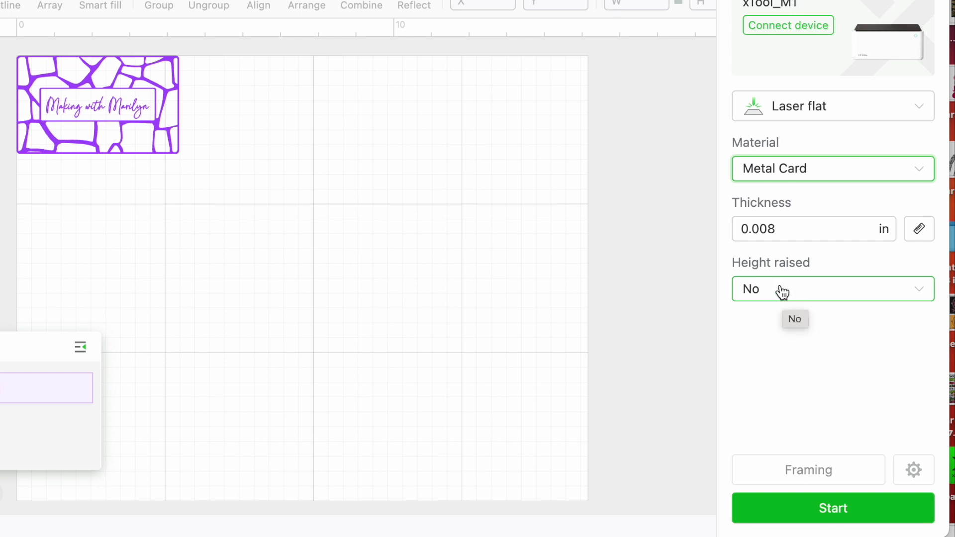
# Confirm the design's engrave settings: power 85%, speed 250 mm/s, 1 pass, 200 lines per cm
pyautogui.click(156, 121)
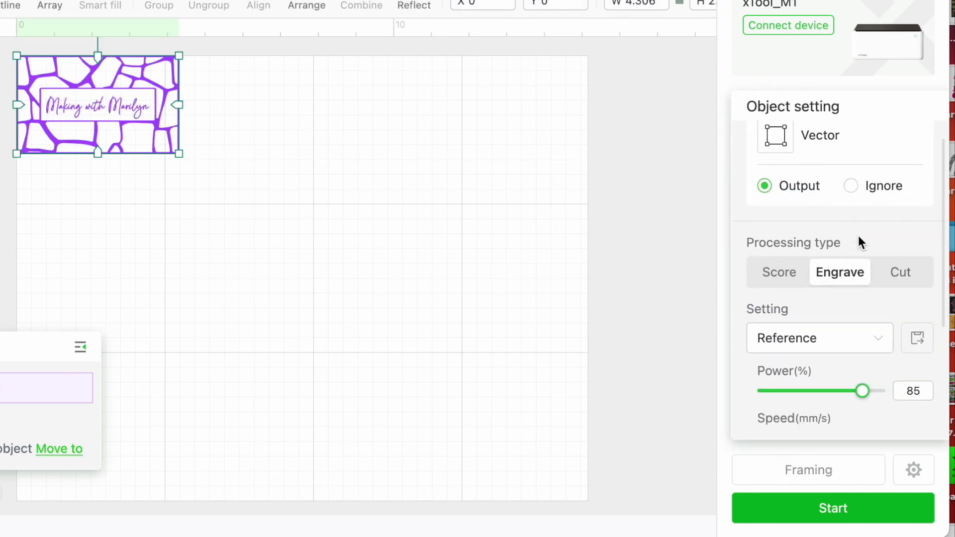
pyautogui.scroll(-3, 859, 239)
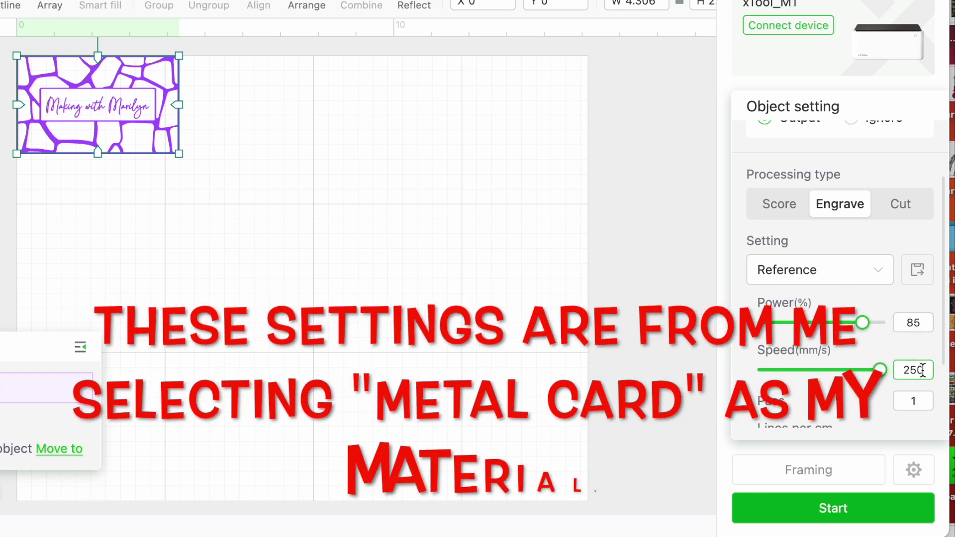
pyautogui.scroll(-3, 923, 372)
pyautogui.click(923, 285)
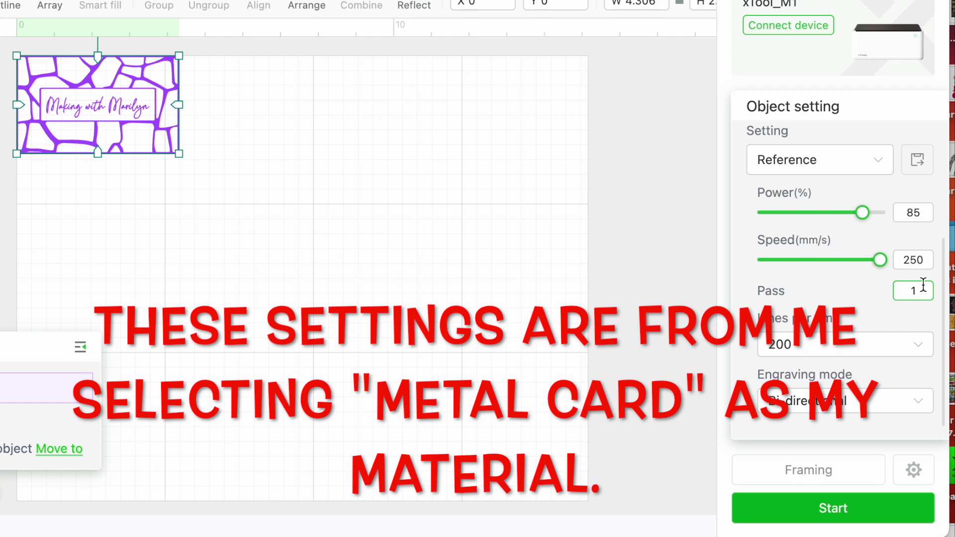
pyautogui.click(873, 352)
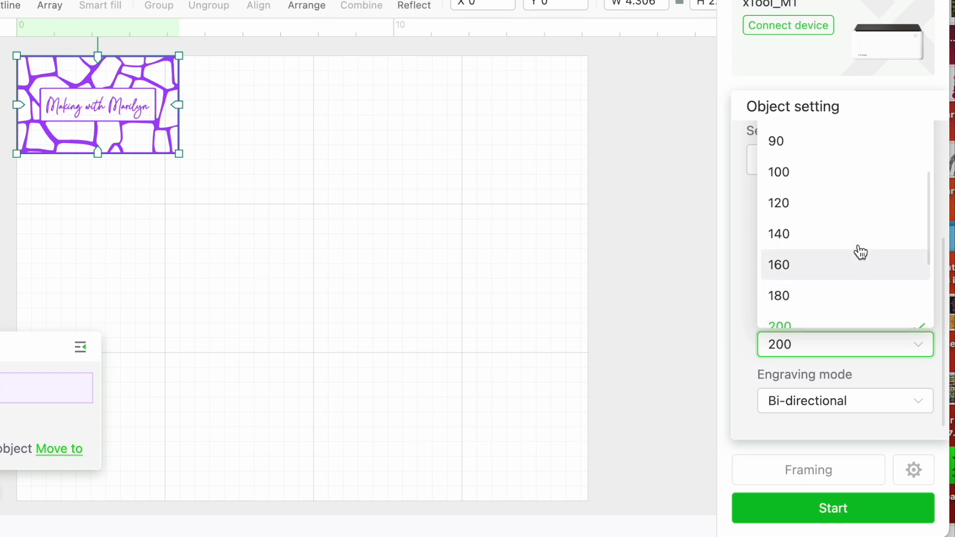
pyautogui.scroll(-3, 859, 255)
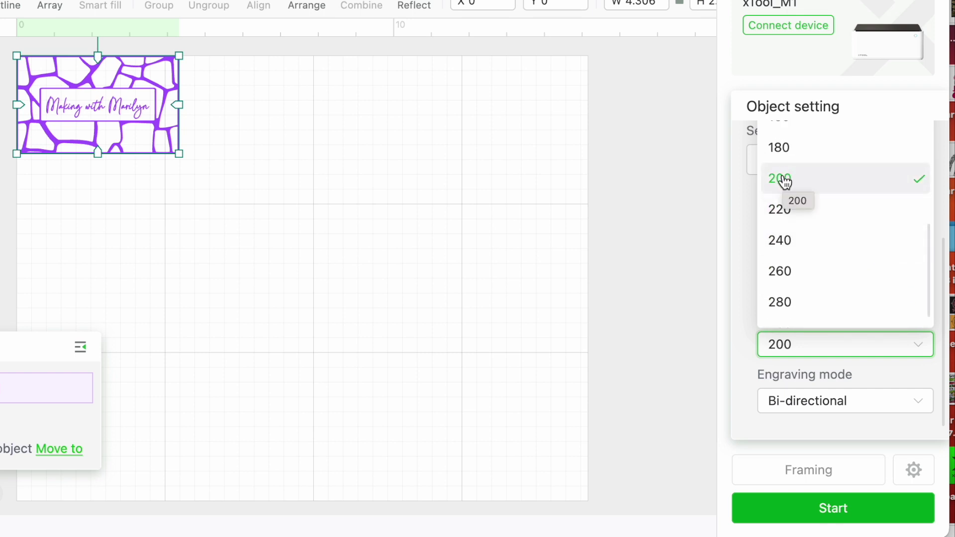
pyautogui.click(785, 182)
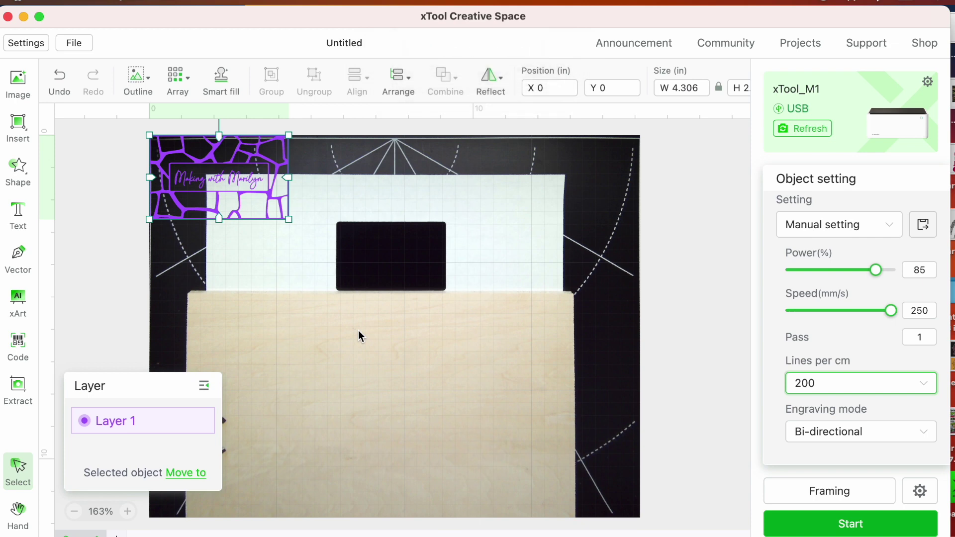
# Drag the giraffe design over the black card and scale it down to fit
pyautogui.moveTo(265, 163); pyautogui.dragTo(415, 339)
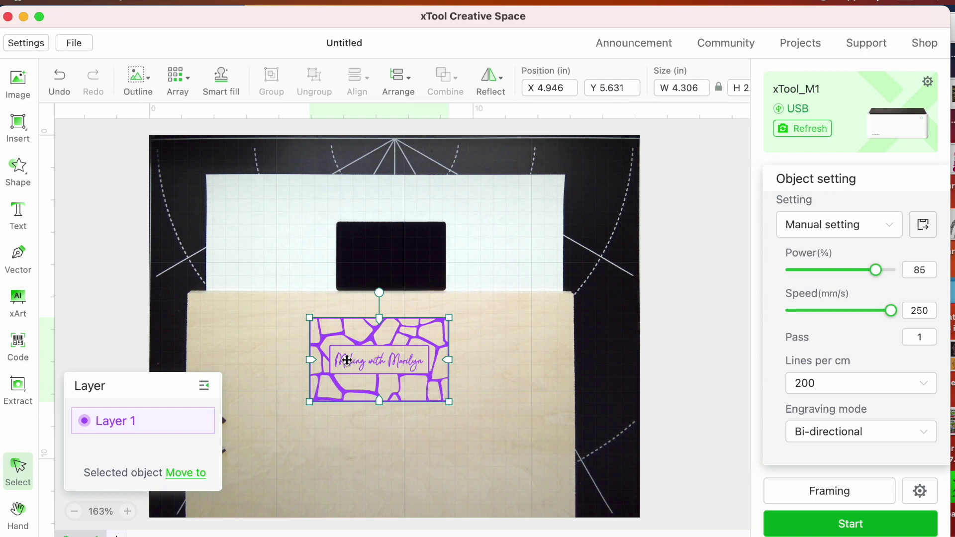
pyautogui.moveTo(387, 365); pyautogui.dragTo(416, 273)
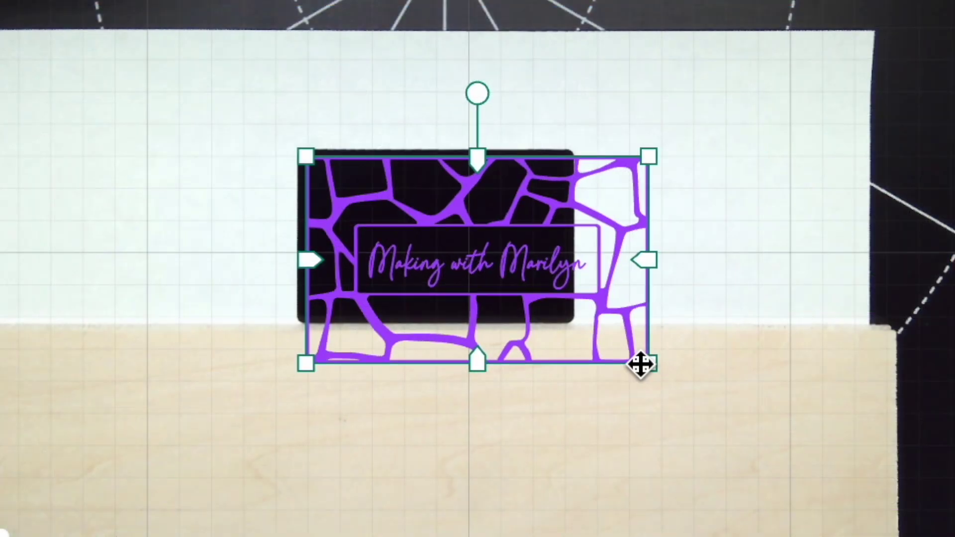
pyautogui.moveTo(479, 309); pyautogui.dragTo(456, 300)
pyautogui.moveTo(599, 348); pyautogui.dragTo(507, 304)
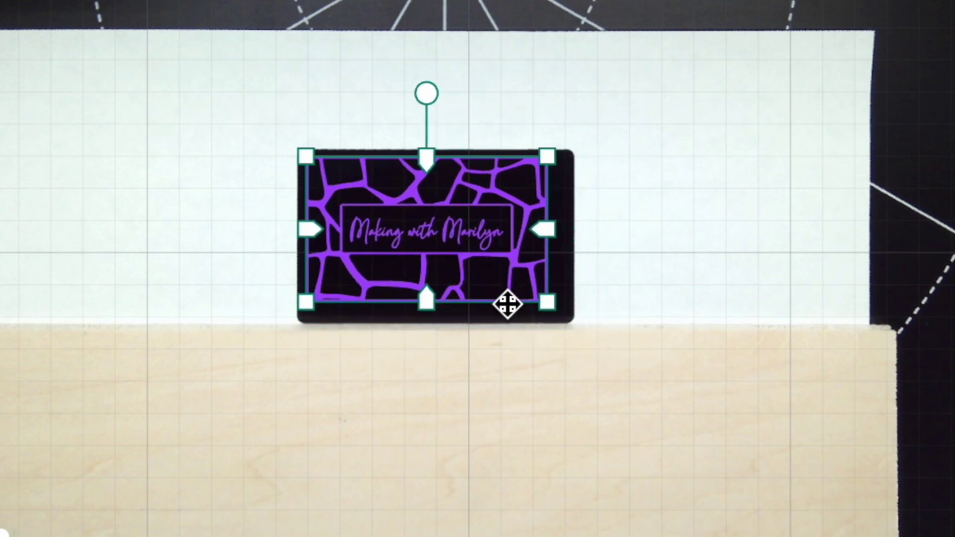
pyautogui.moveTo(503, 251); pyautogui.dragTo(510, 257)
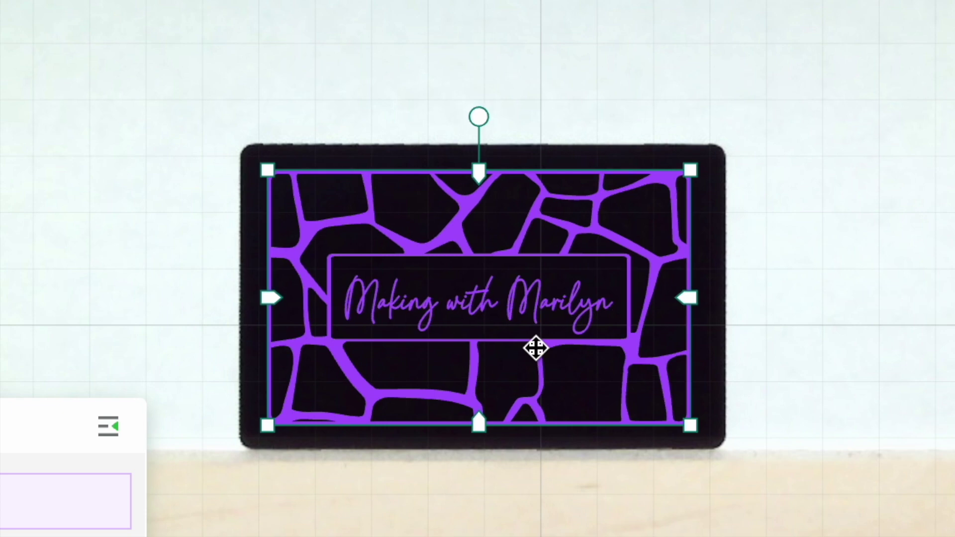
# Nudge the design to centre it on the card at X 5.997, Y 2.846 in
pyautogui.moveTo(535, 347); pyautogui.dragTo(537, 346)
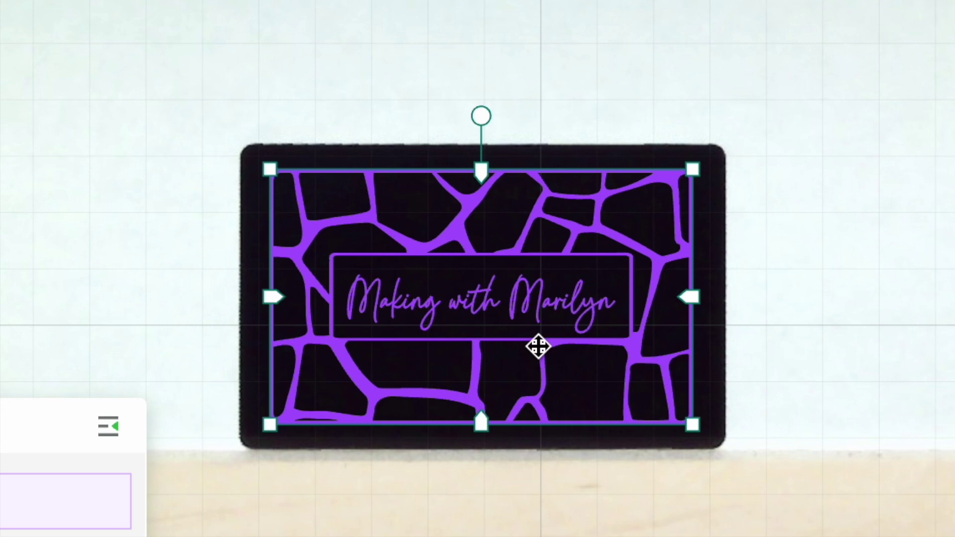
pyautogui.press('Right')
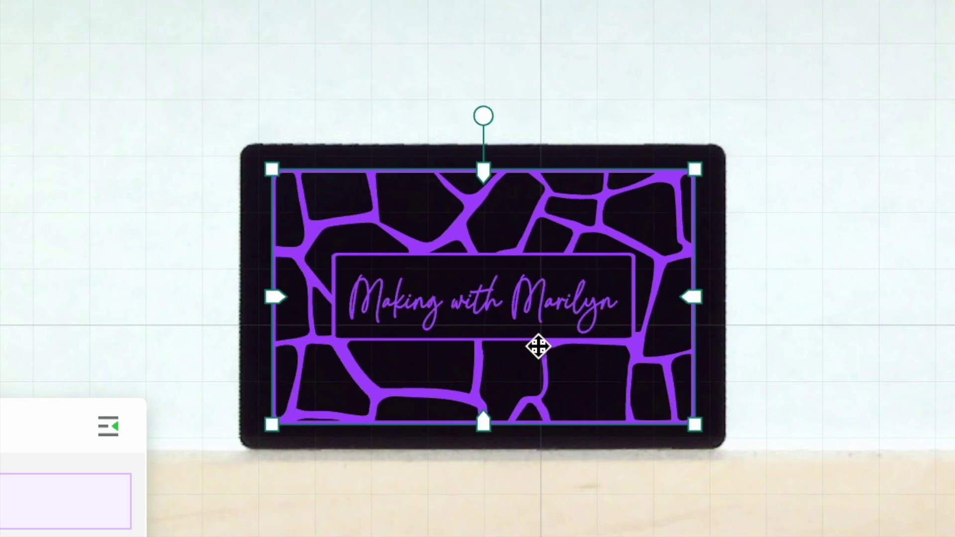
pyautogui.press('Right')
pyautogui.press('Right')
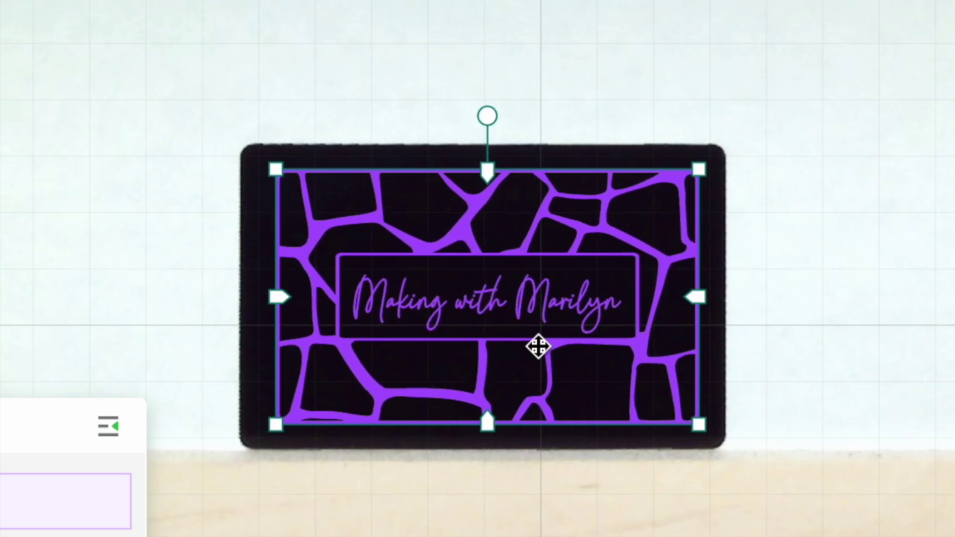
pyautogui.press('Left')
pyautogui.press('Left')
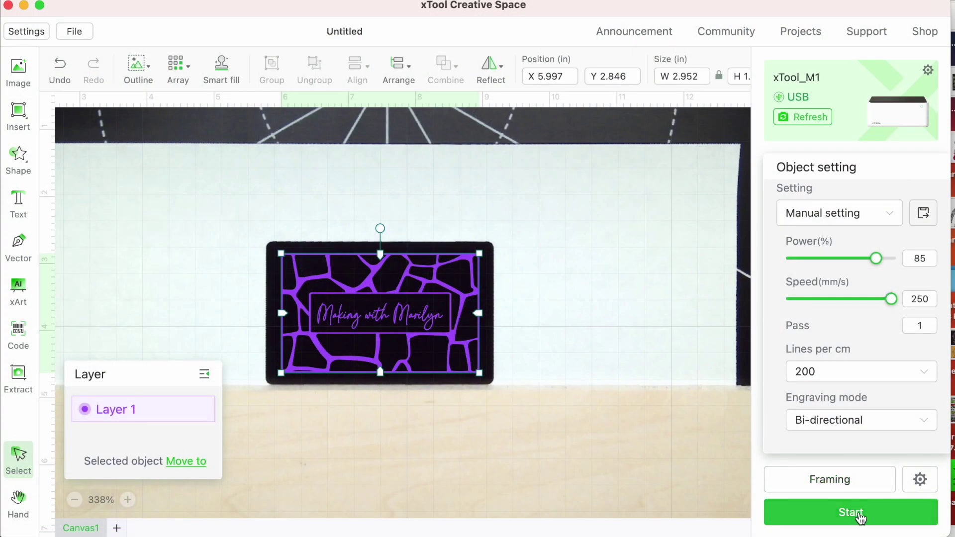
# Open the job Preview of the giraffe business card, estimated at 5min
pyautogui.click(861, 516)
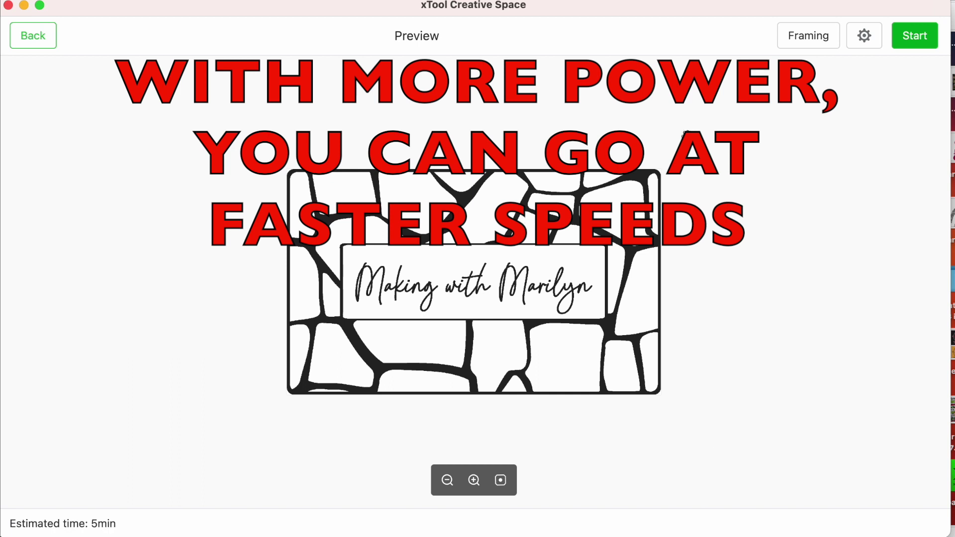
# Send the engraving job to the laser so it waits Ready for the device button
pyautogui.click(918, 43)
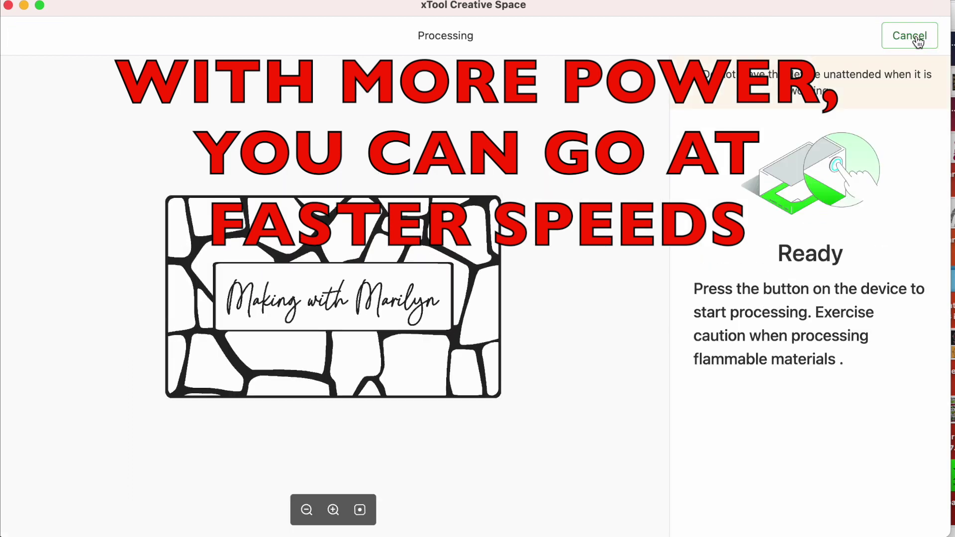